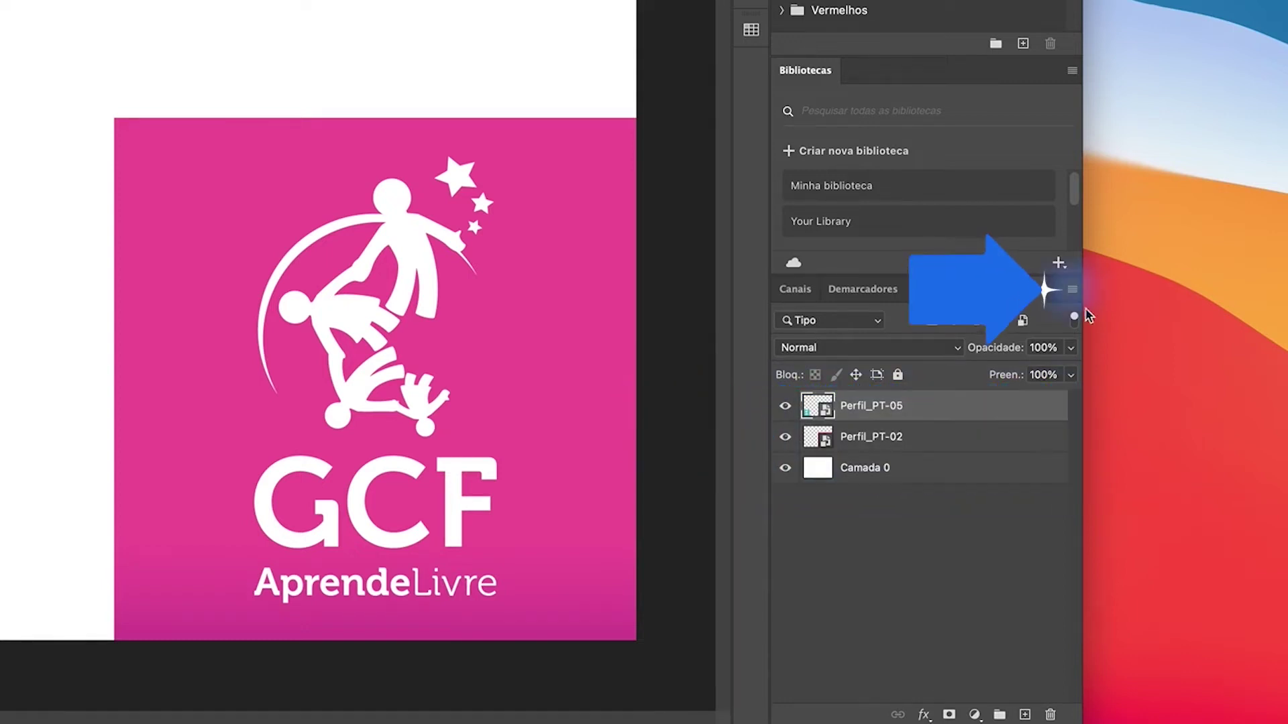
Open the Layers panel menu and bring up the Perfil_Carpeta logo folder in Finder
click(1072, 291)
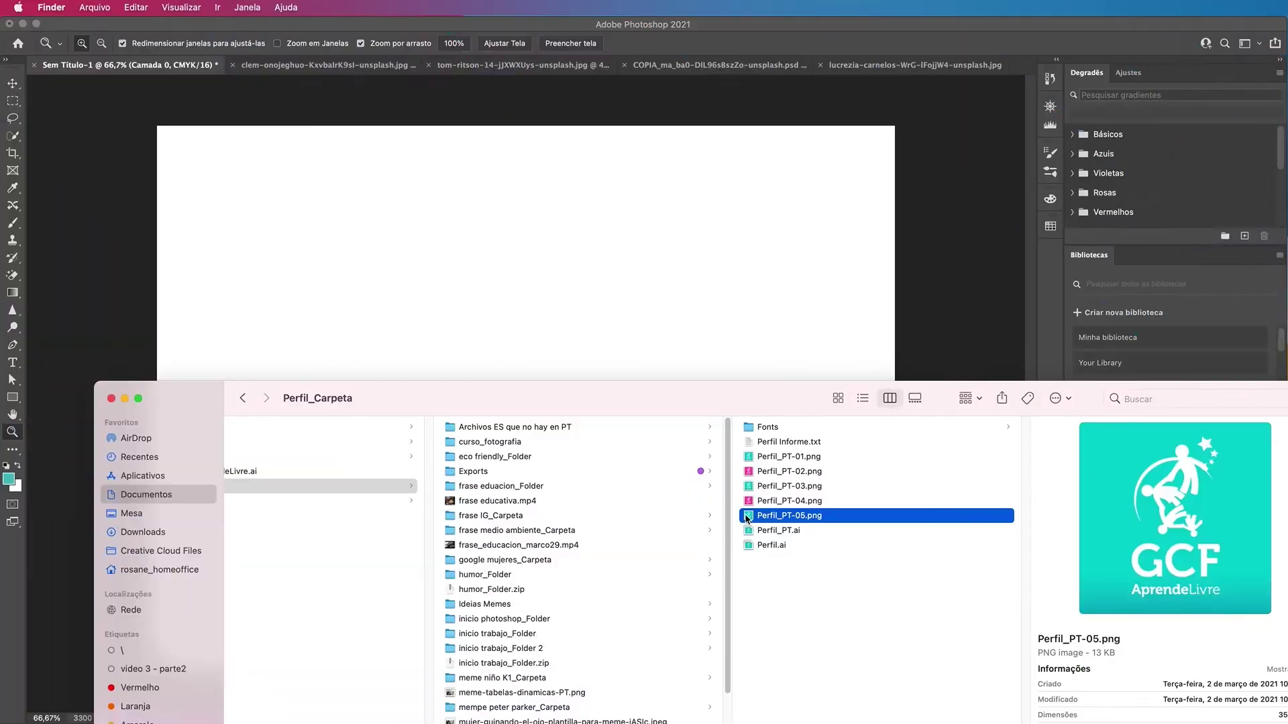
Place the teal Perfil_PT-05.png logo from Finder onto the Photoshop canvas
drag(746, 518, 668, 267)
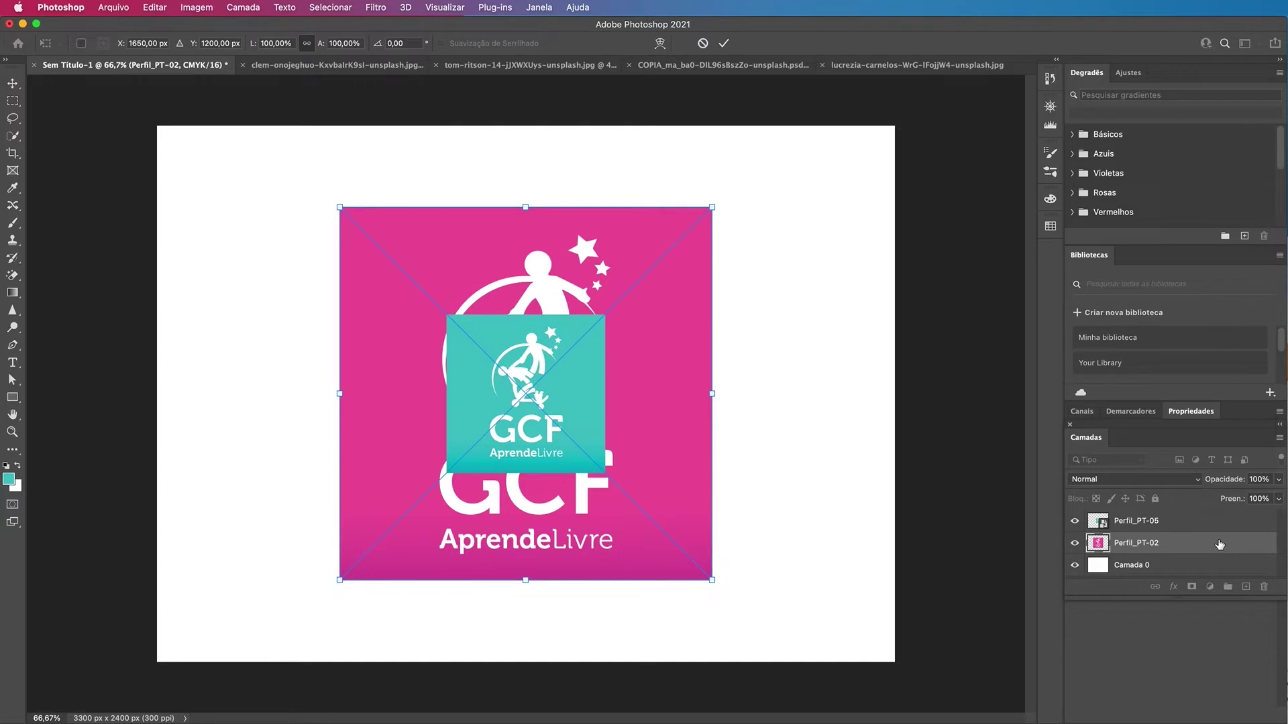
Commit the teal logo, then move the pink logo lower right and the teal logo bottom-left
key(Return)
key(v)
mouse_move(604, 259)
mouse_down()
mouse_move(763, 357)
mouse_move(786, 340)
mouse_up()
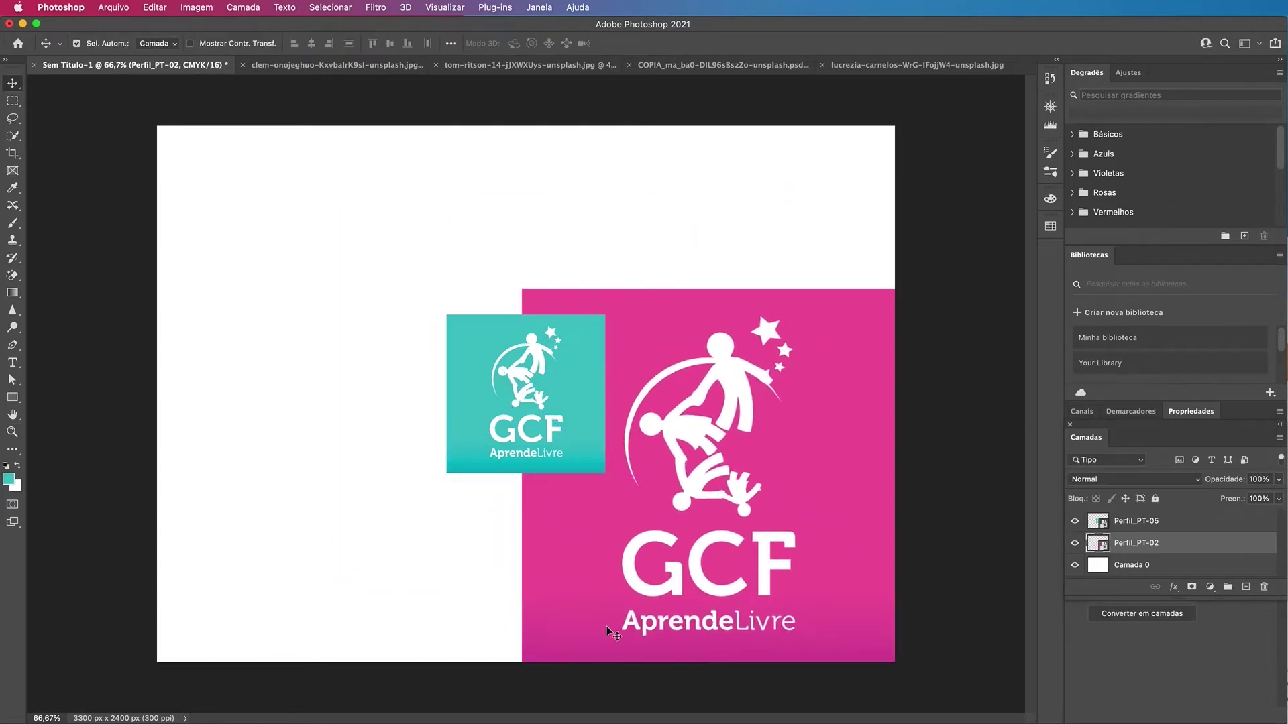
click(1162, 524)
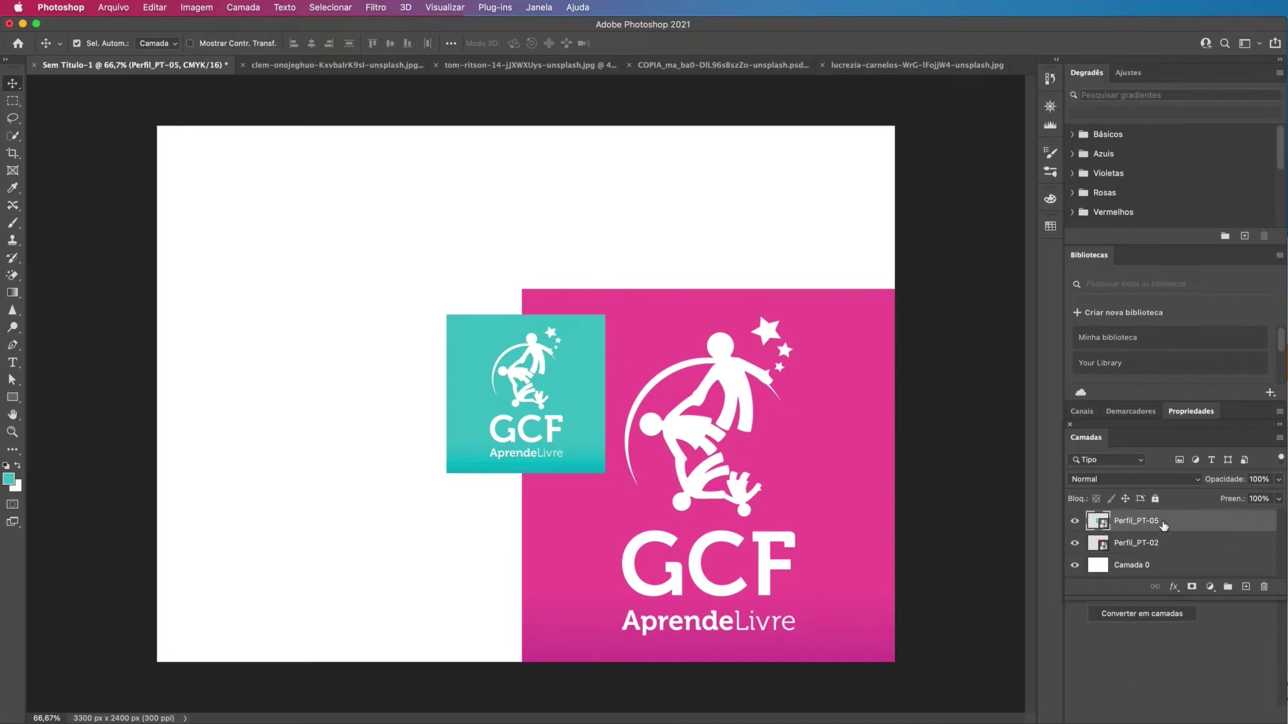
drag(535, 403, 246, 587)
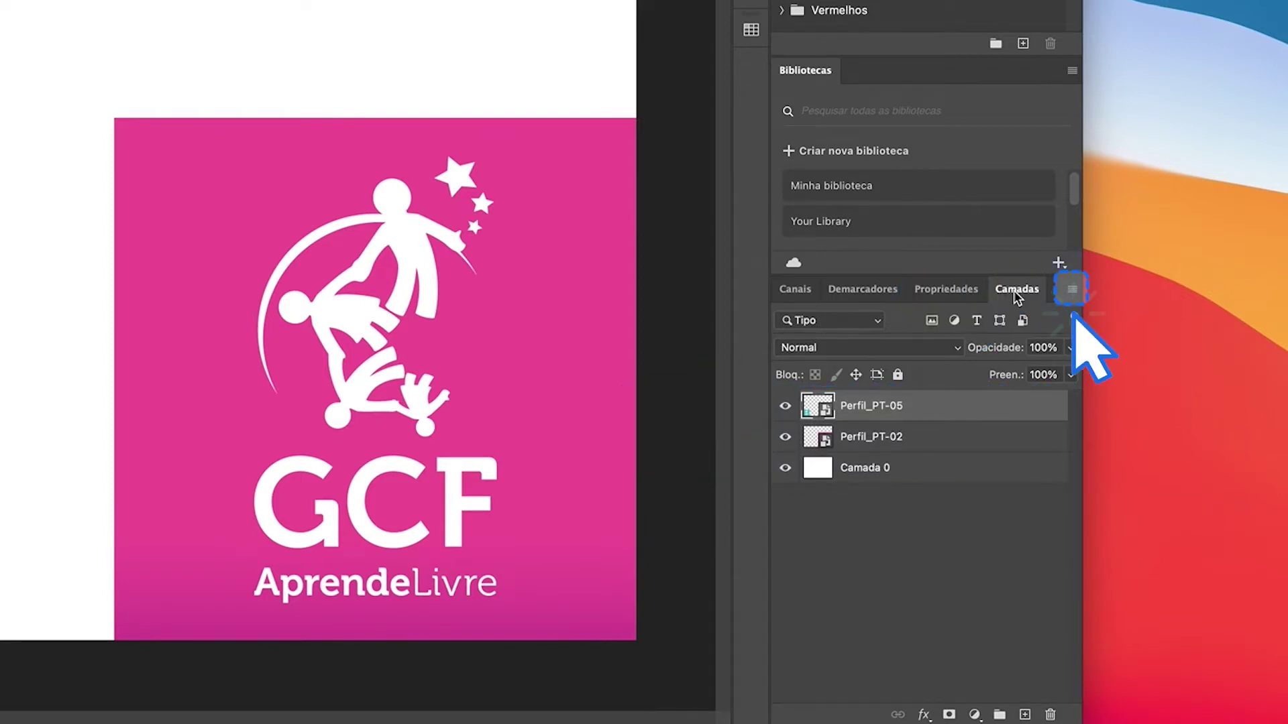
click(1071, 290)
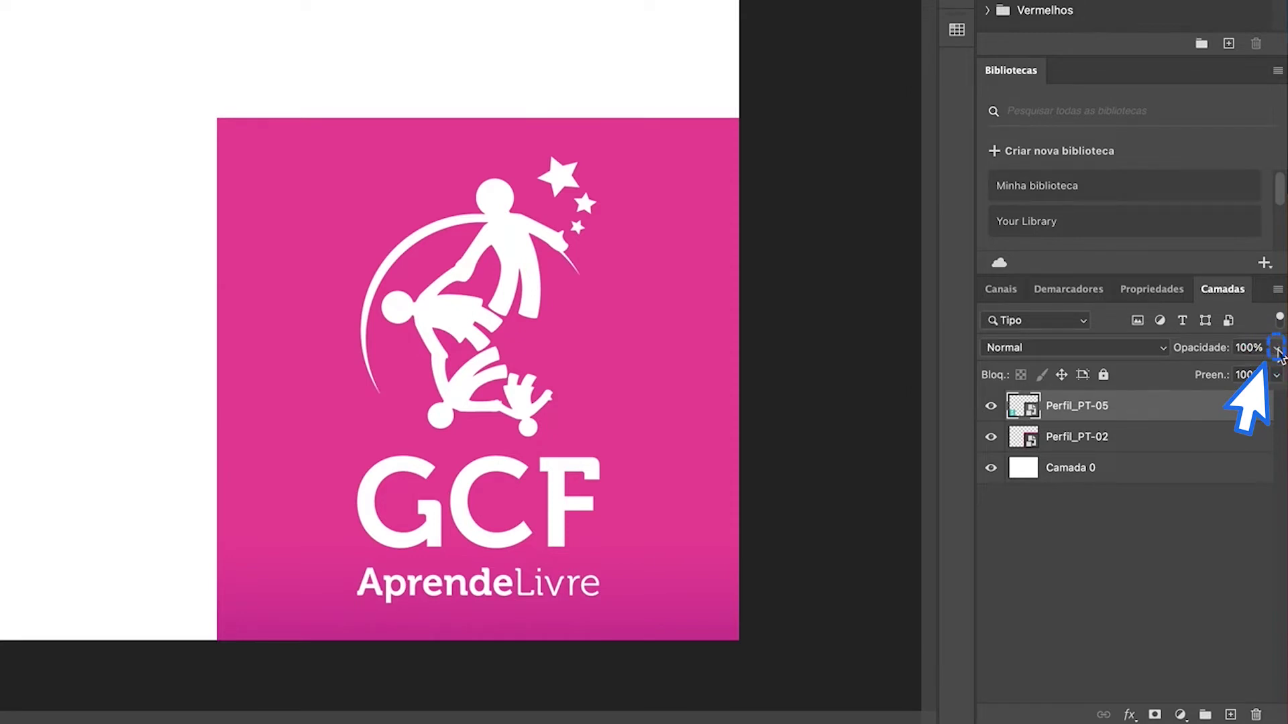
click(1276, 347)
drag(1274, 372, 1223, 374)
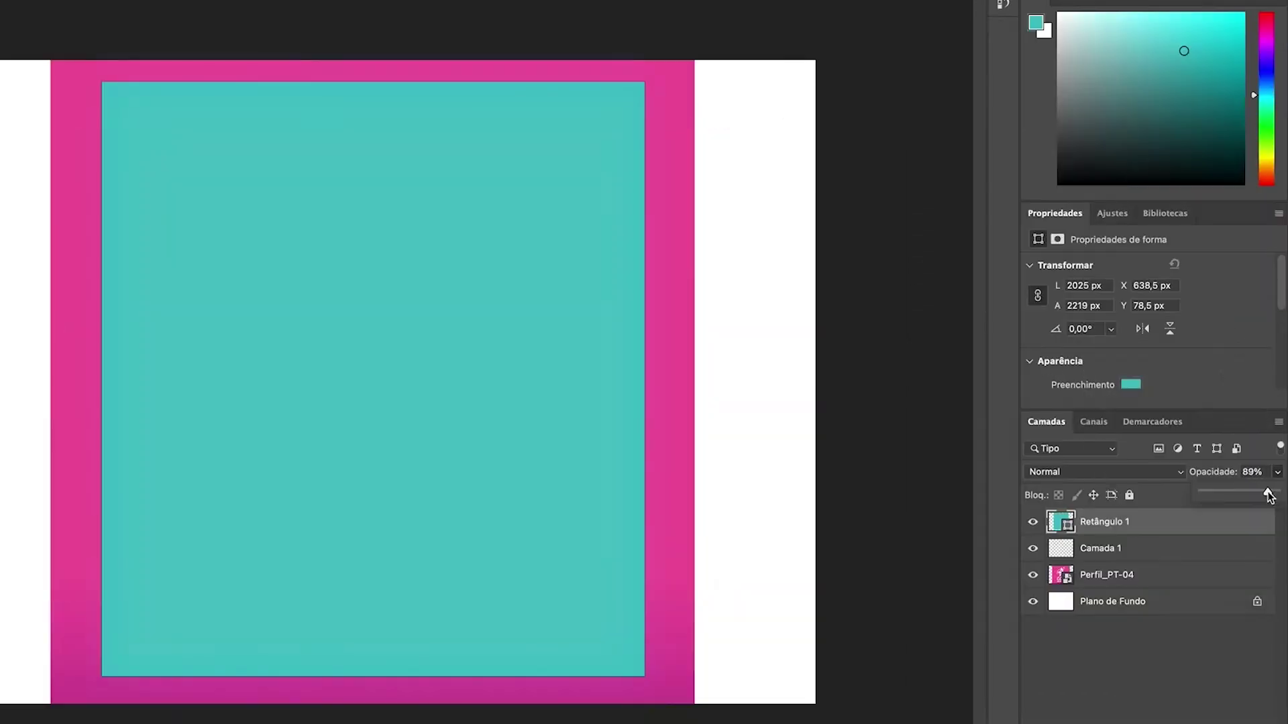
drag(1243, 497, 1224, 501)
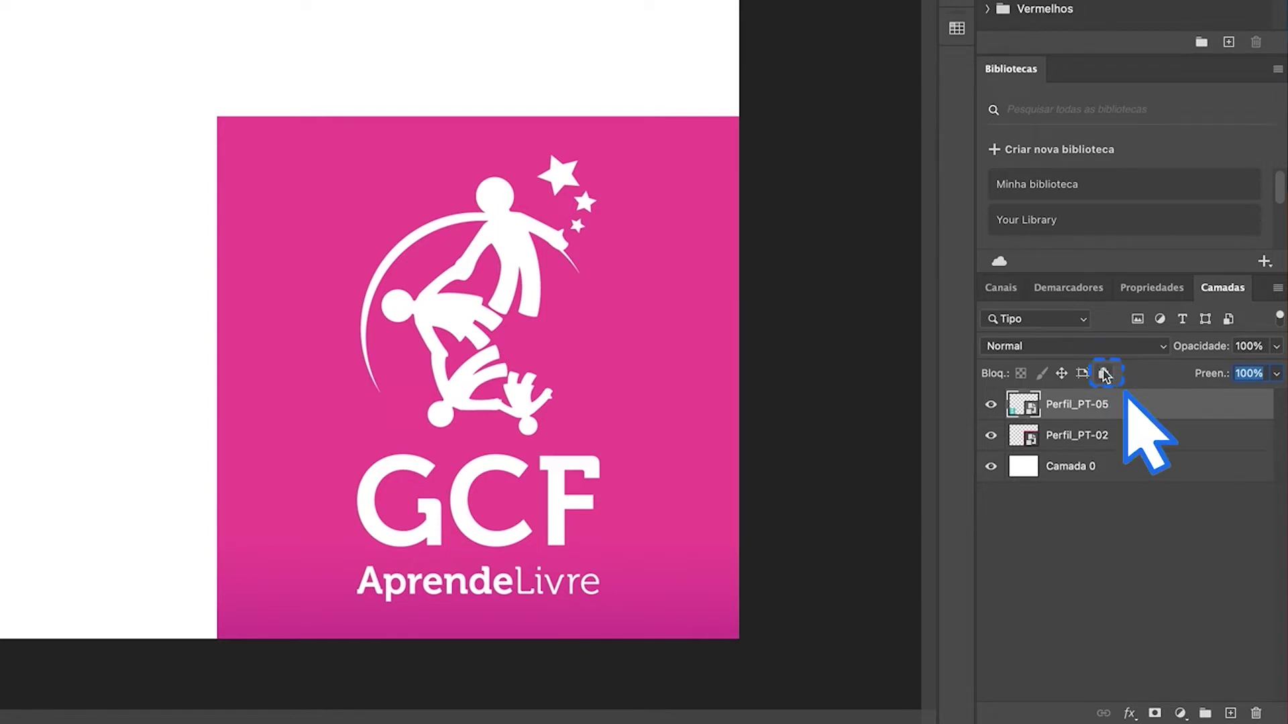
Lock all on Perfil_PT-05 and turn the teal logo layer's visibility back on
click(1103, 374)
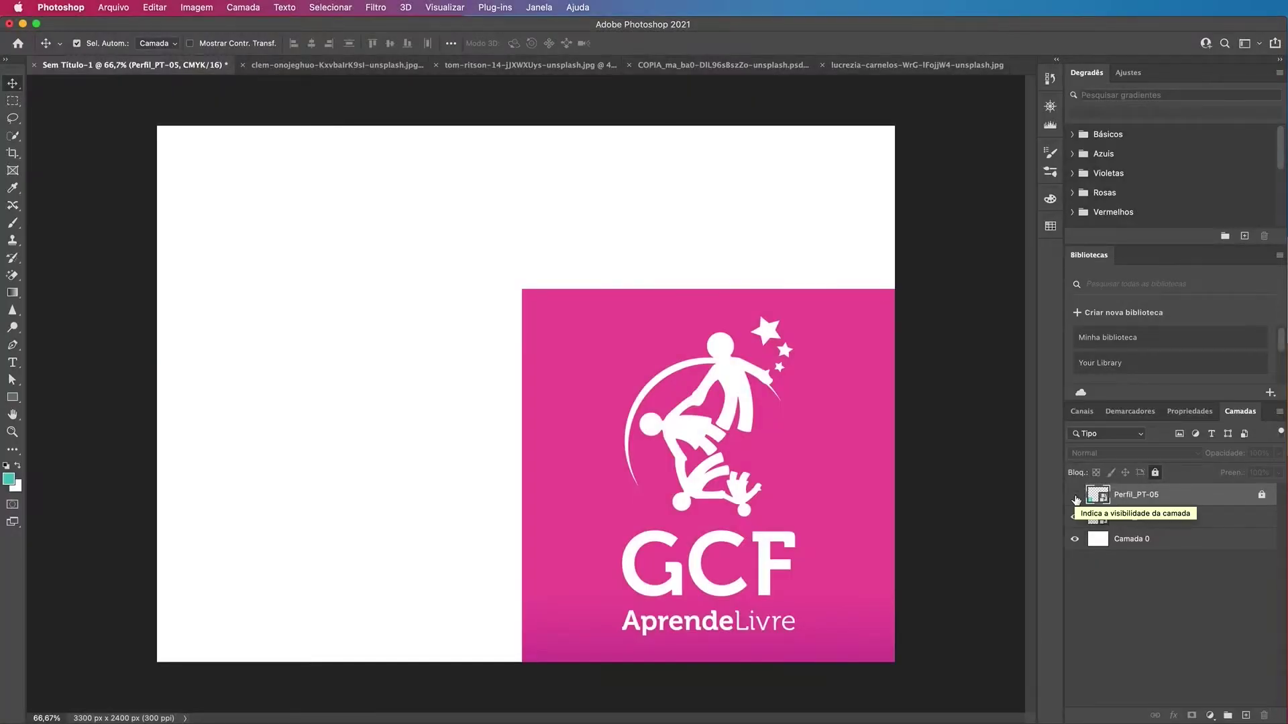
click(1075, 517)
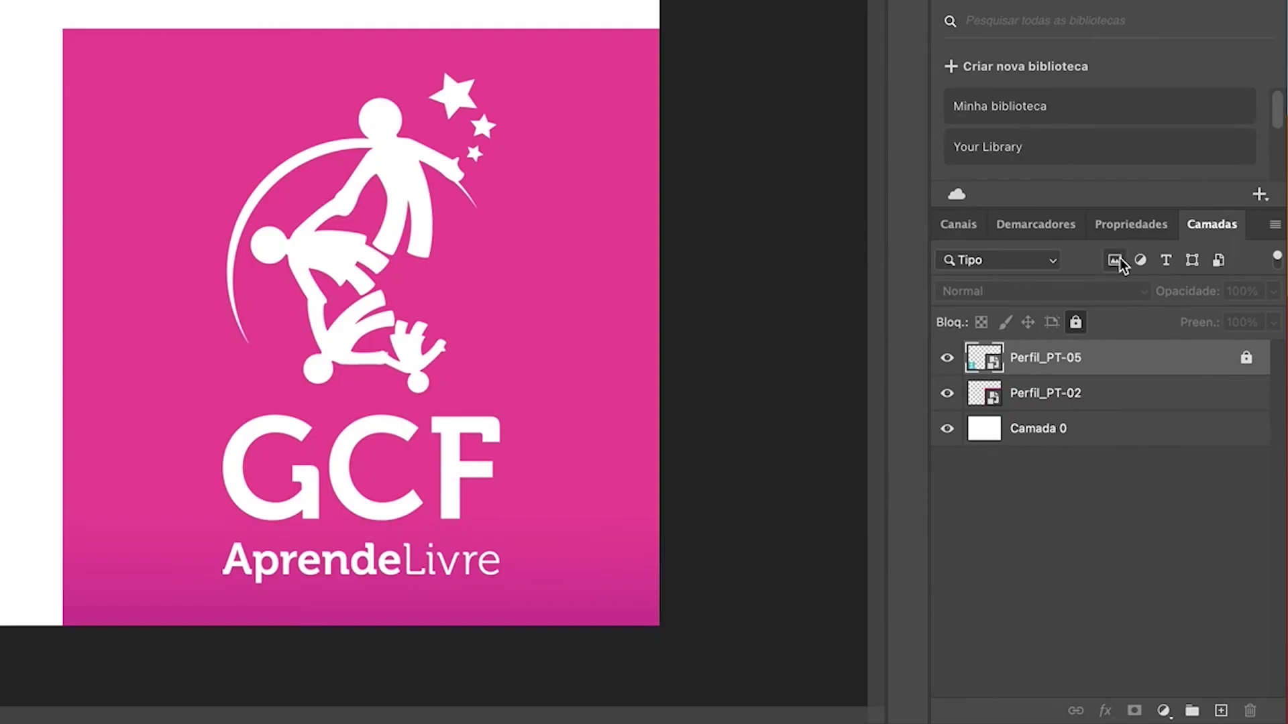
Filter the Layers panel to show pixel layers, then type layers
click(1119, 259)
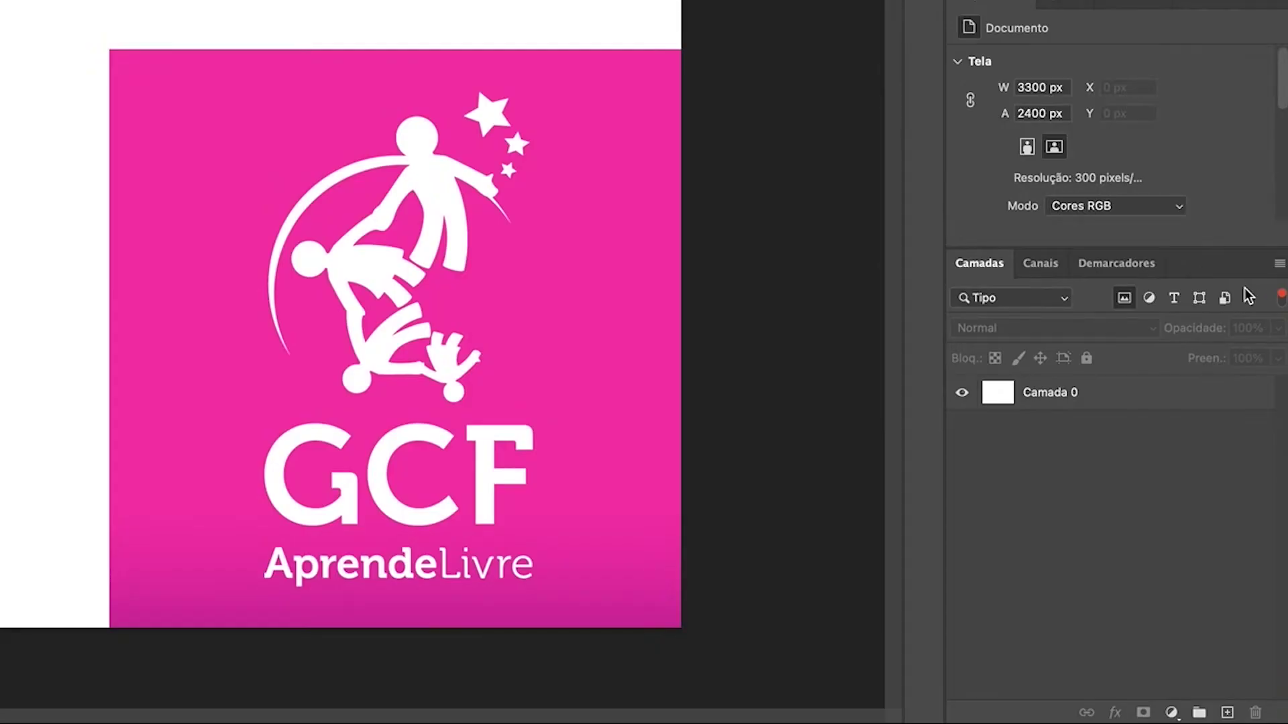
click(1173, 298)
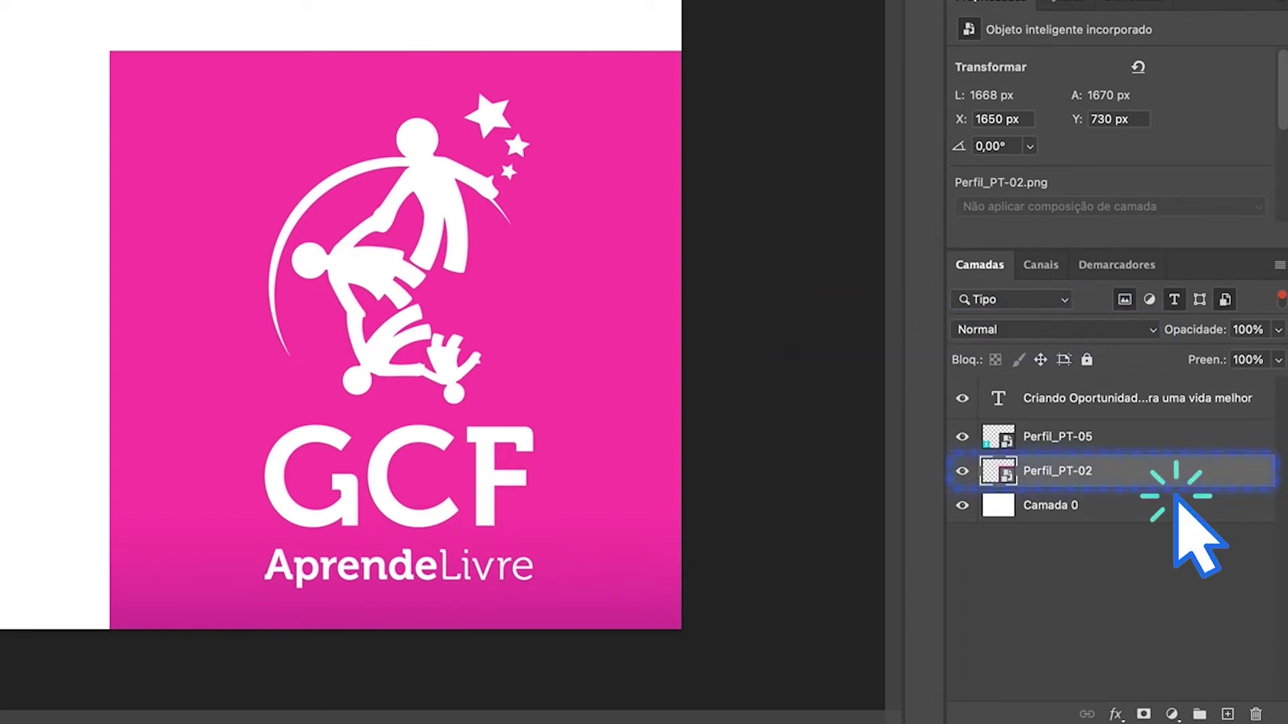
Set Perfil_PT-02 to Luz Direta blend mode and move it above Perfil_PT-05
click(1155, 332)
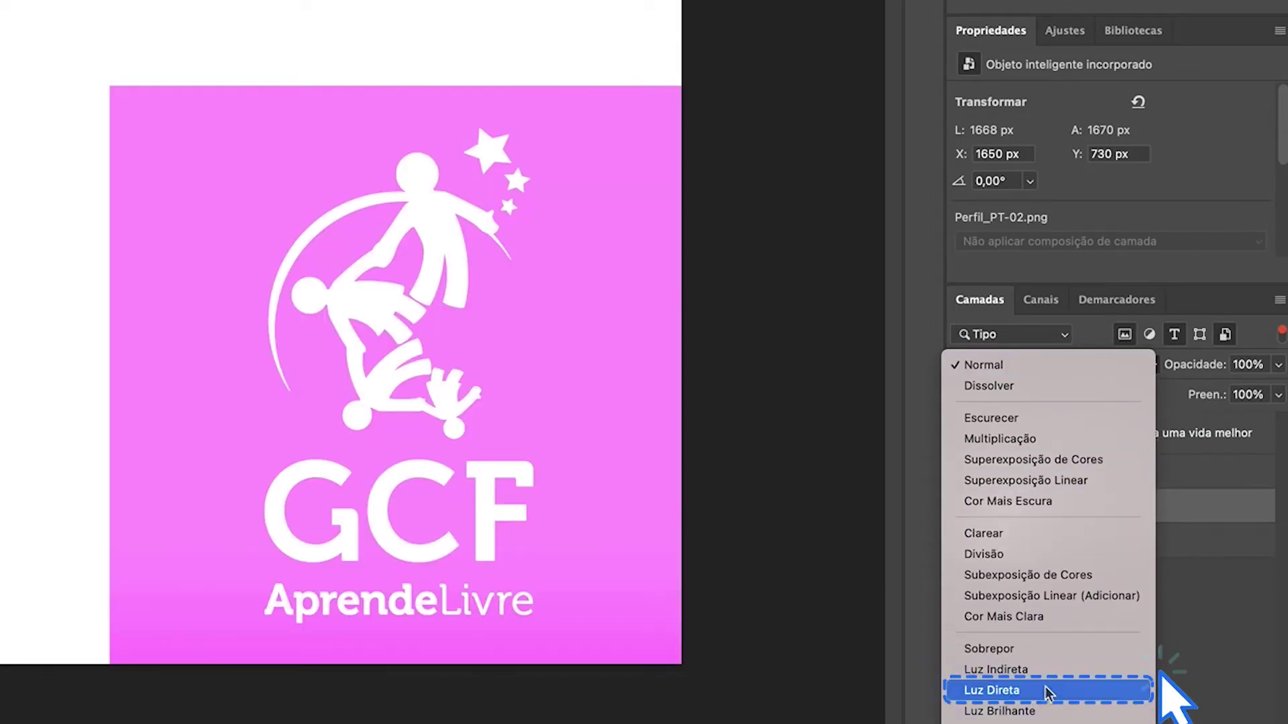
click(1049, 692)
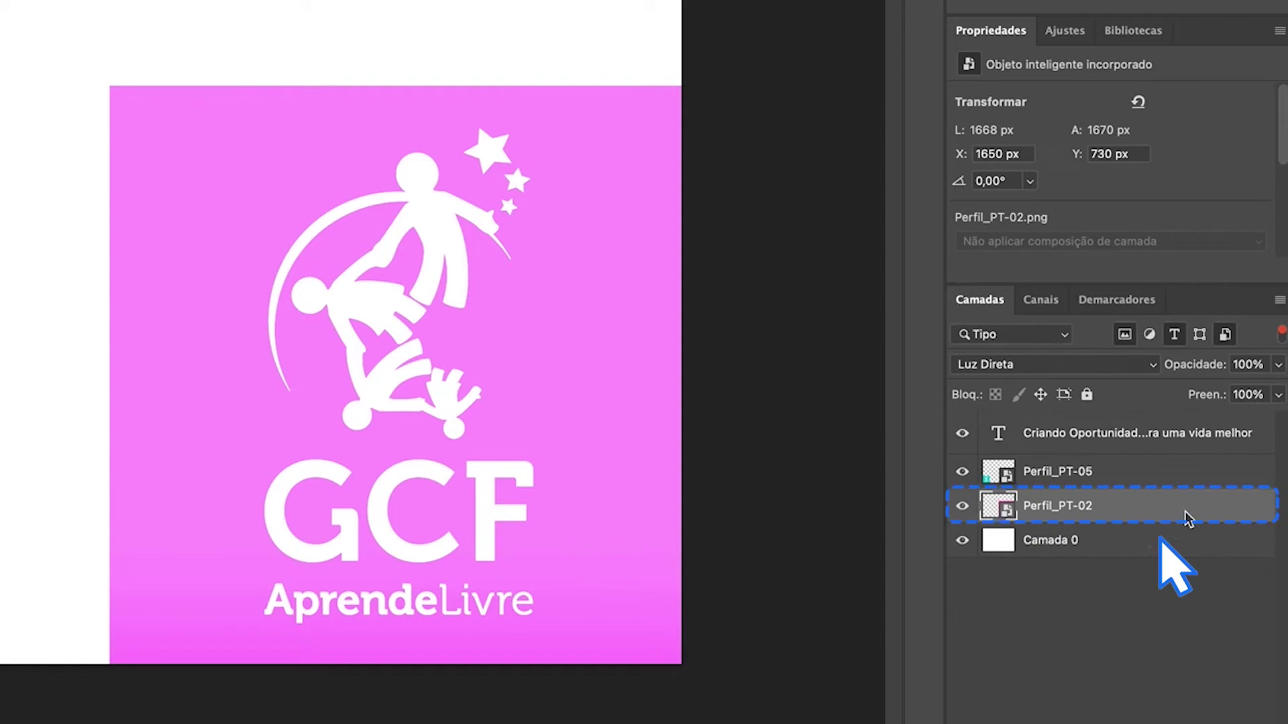
drag(1186, 517, 1182, 469)
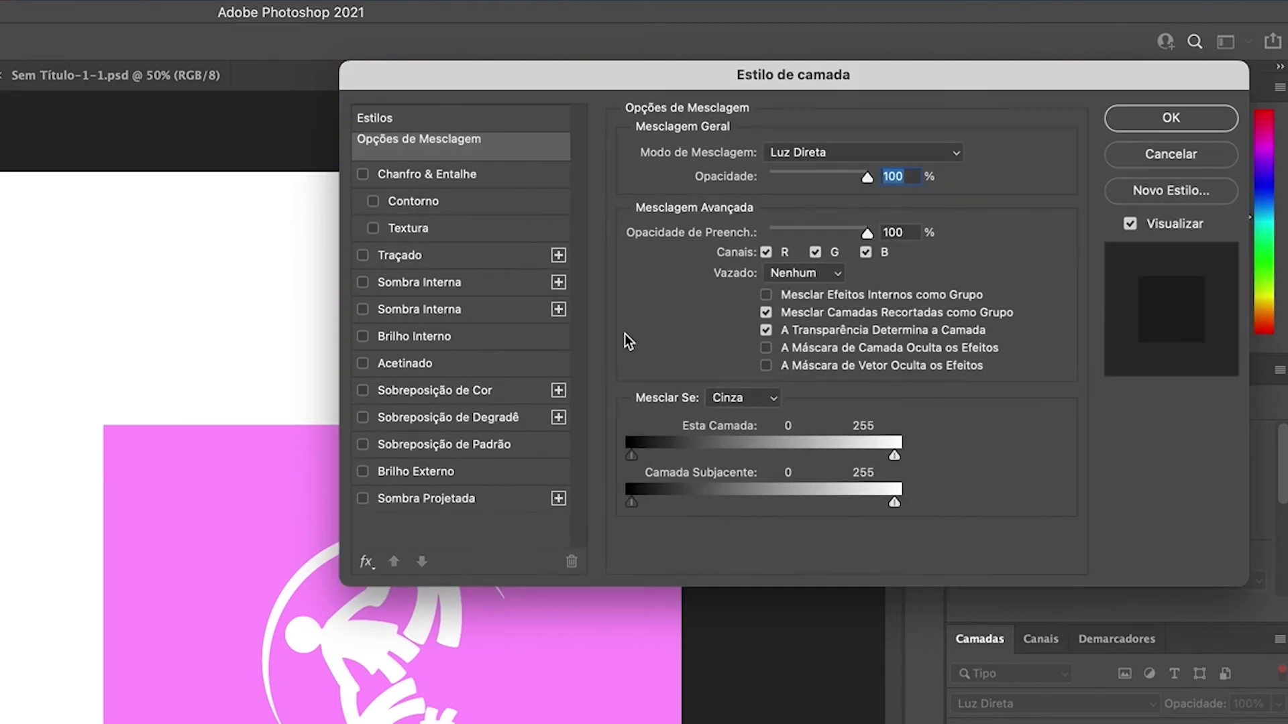
click(372, 228)
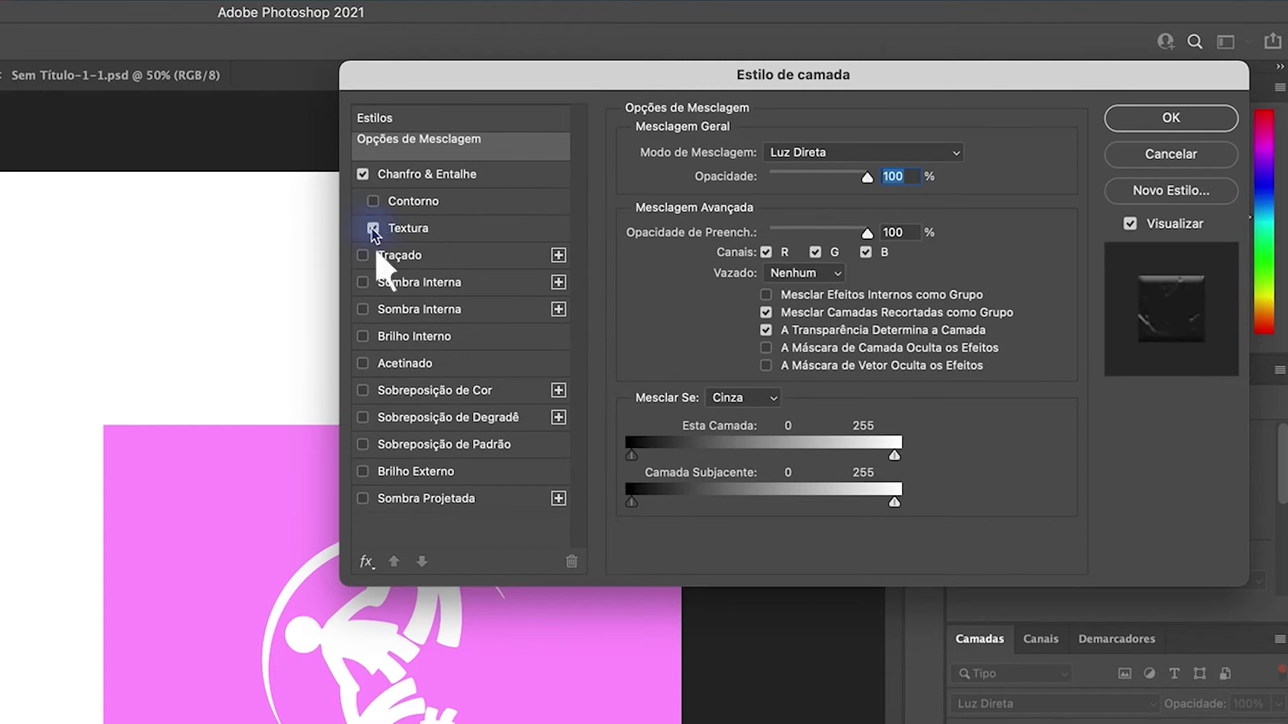
click(364, 283)
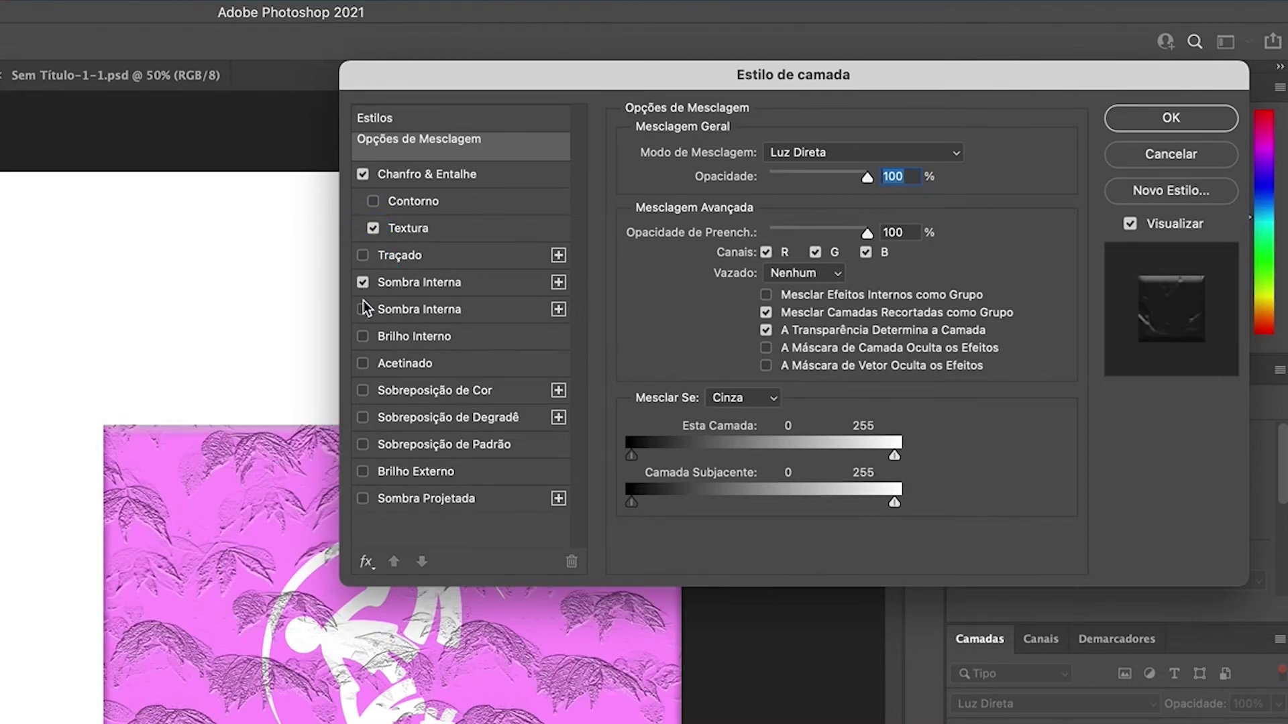
click(364, 310)
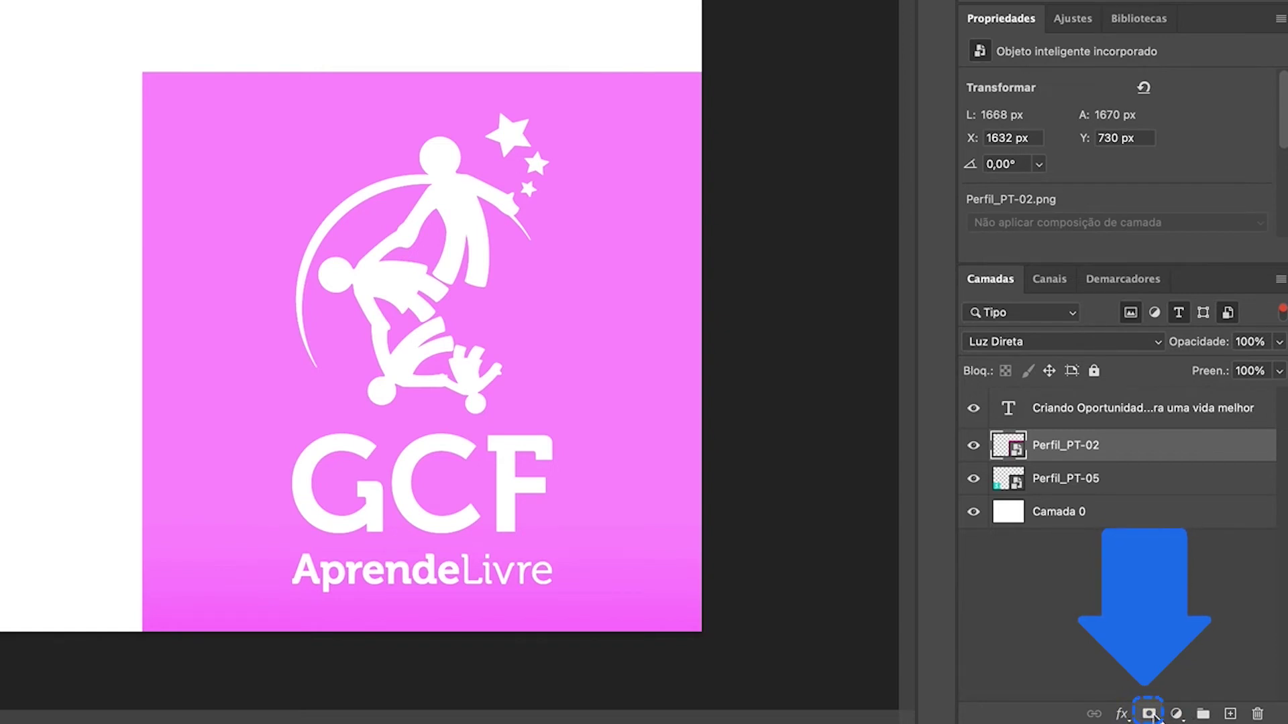
Give Perfil_PT-02 a white layer mask and open the adjustment layer menu
click(1151, 713)
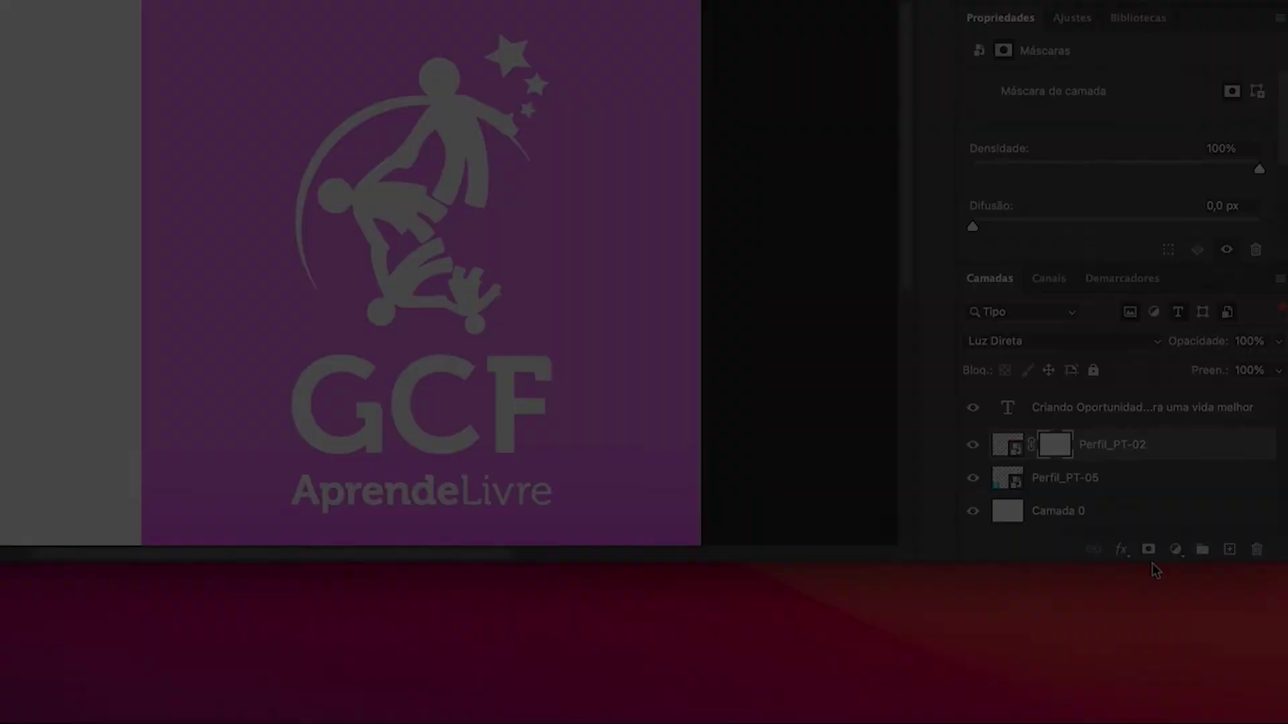
click(1176, 550)
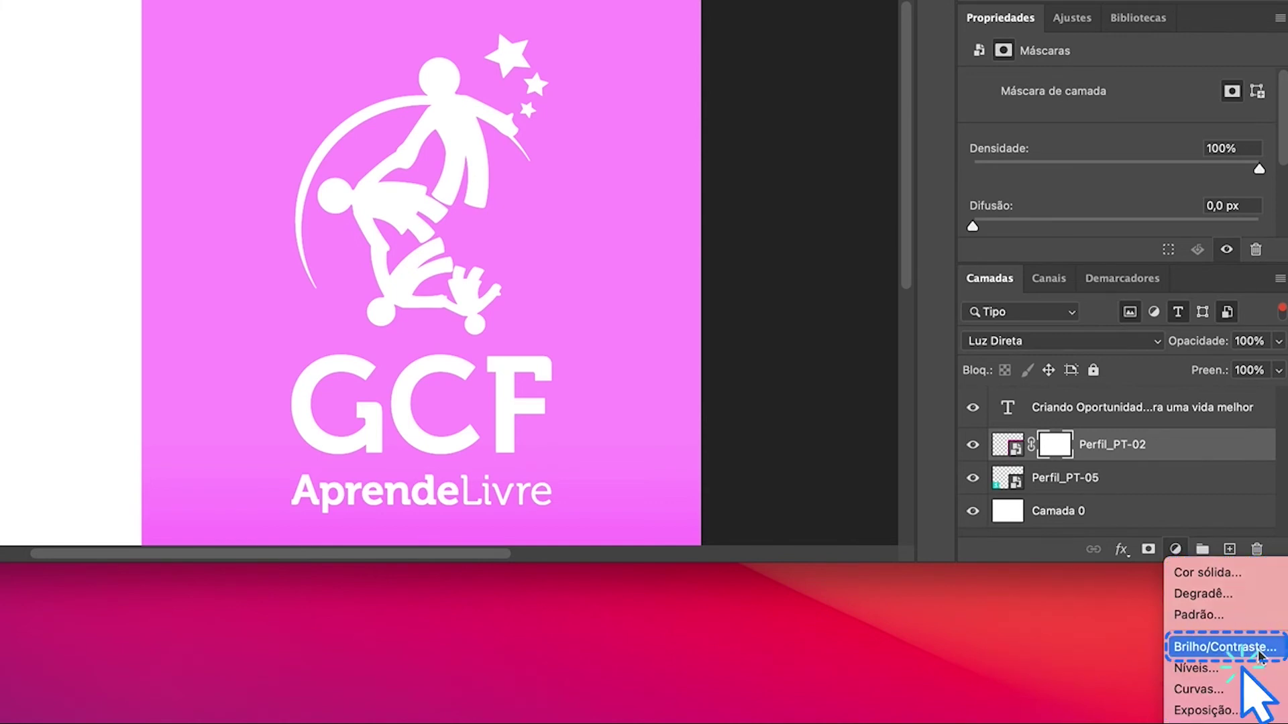
Add a Brilho/Contraste adjustment layer with brightness 85 above the pink logo
click(1259, 655)
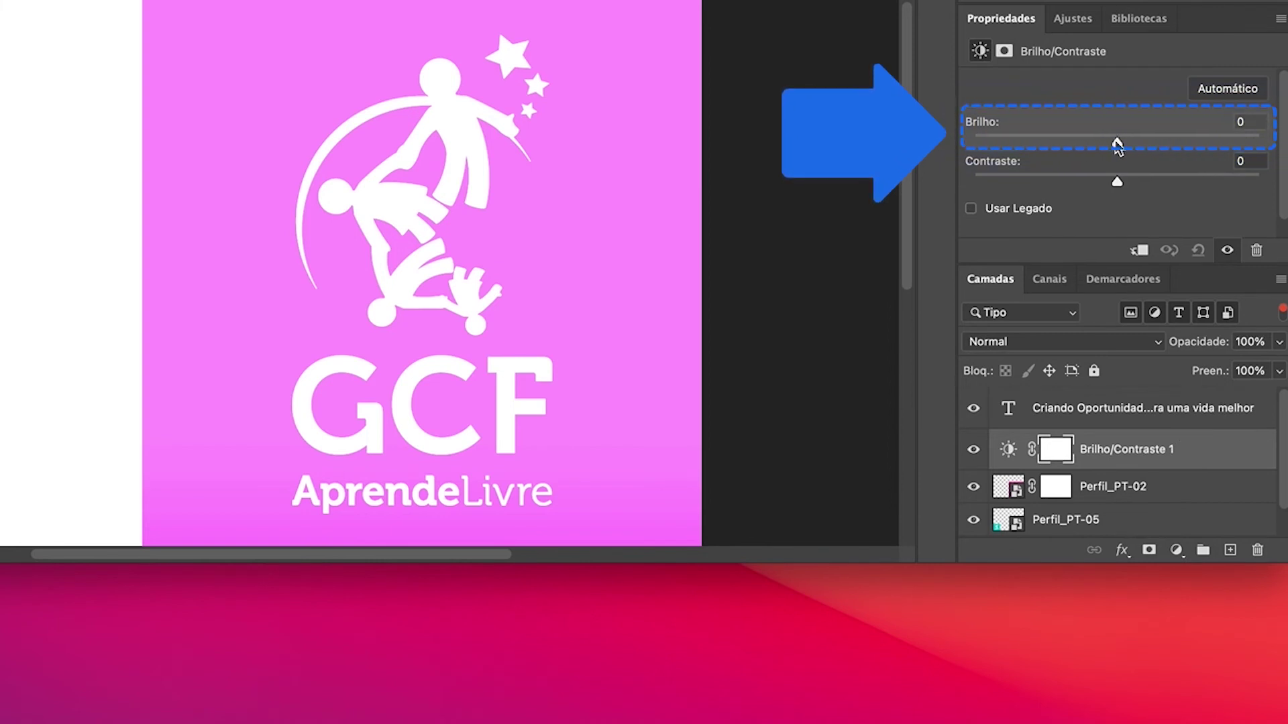
drag(1117, 145, 1174, 149)
drag(1204, 374, 1222, 373)
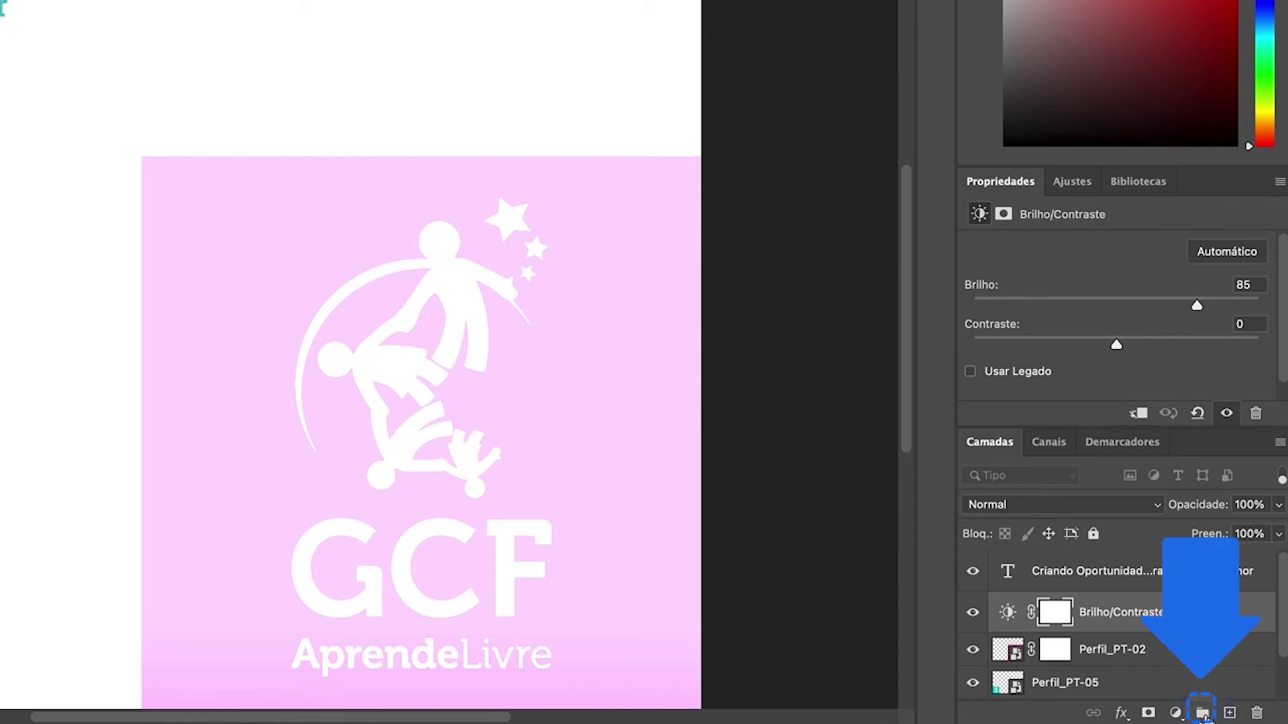
Create the Agrupar 3 group and move the heading text layer into it
click(1203, 713)
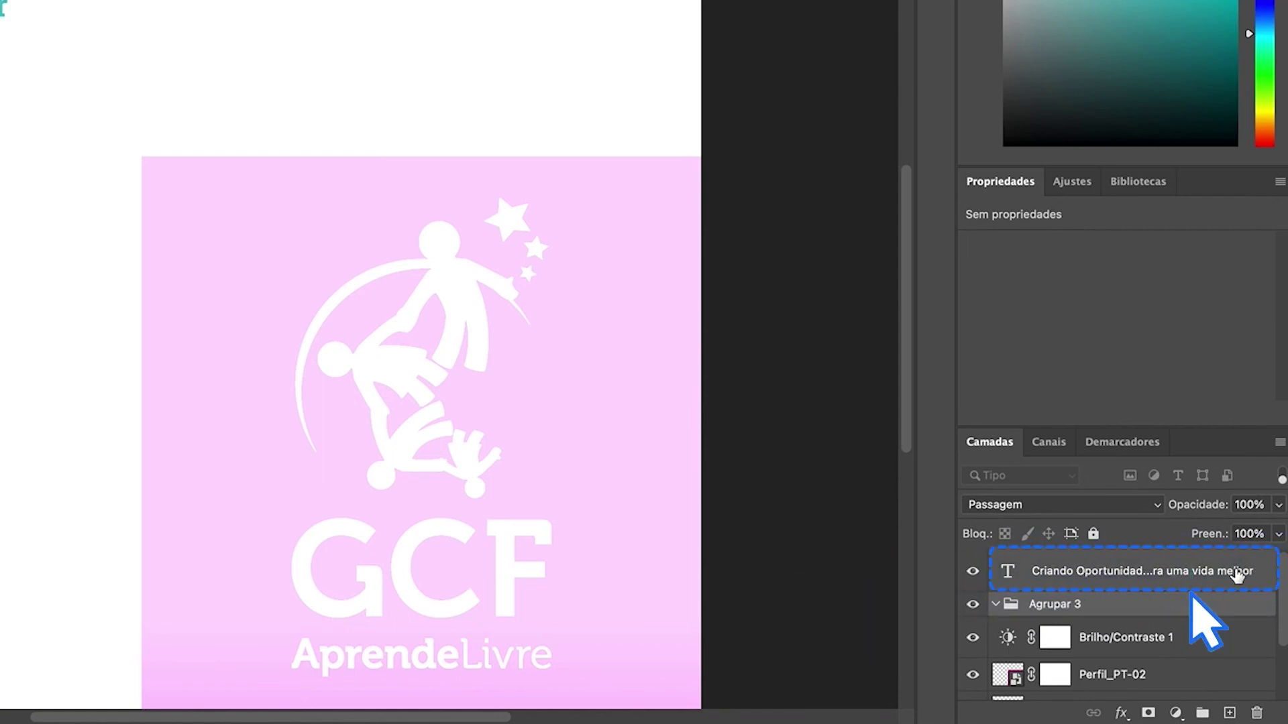
drag(1236, 575, 1236, 605)
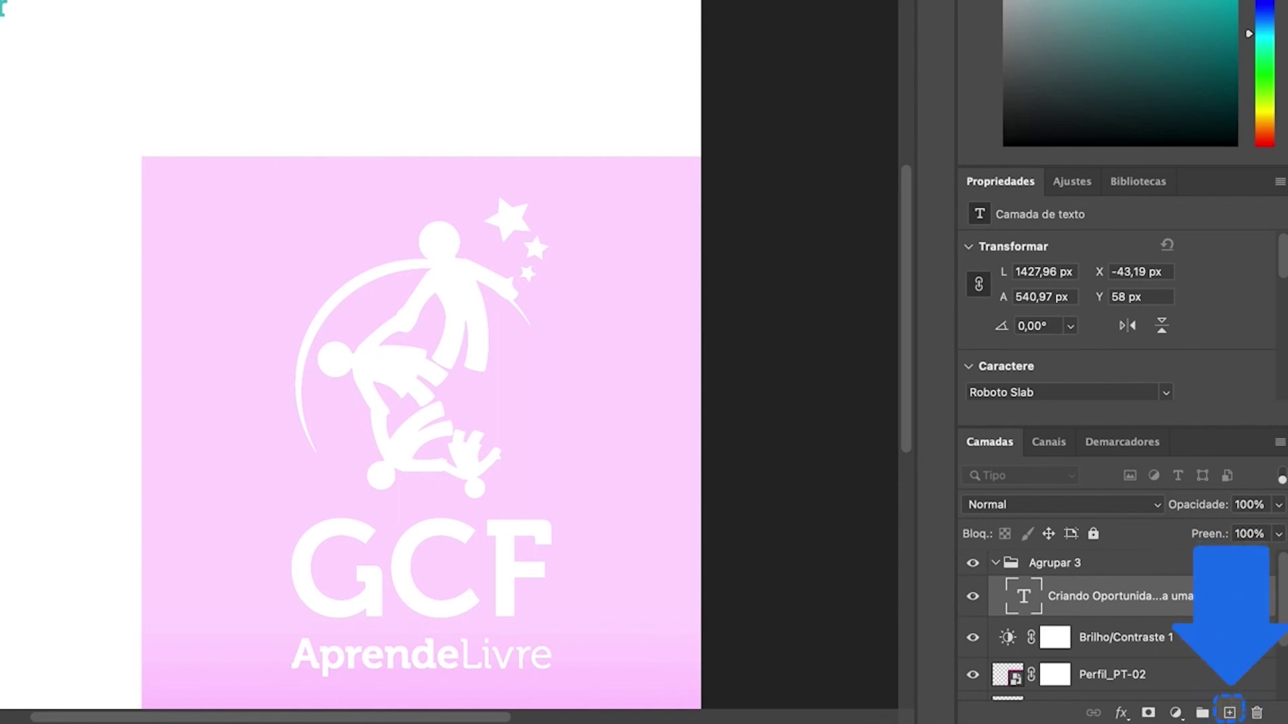
click(1228, 712)
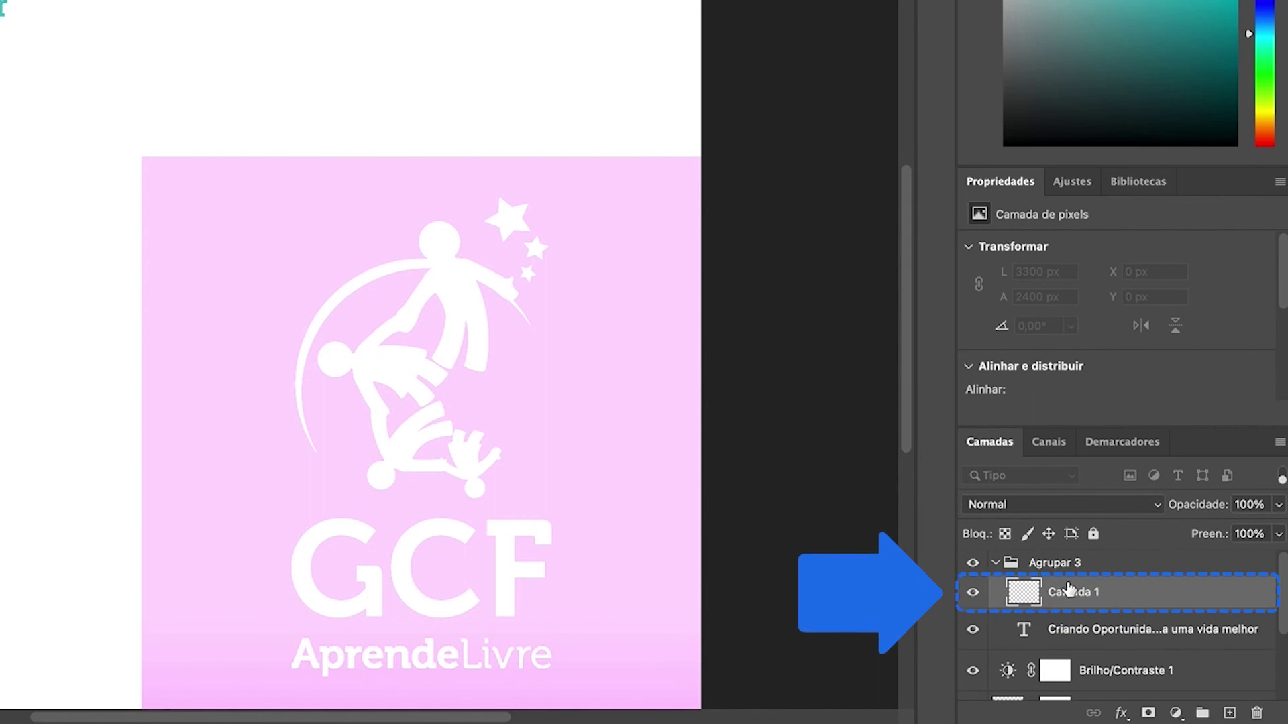
click(1257, 712)
click(754, 253)
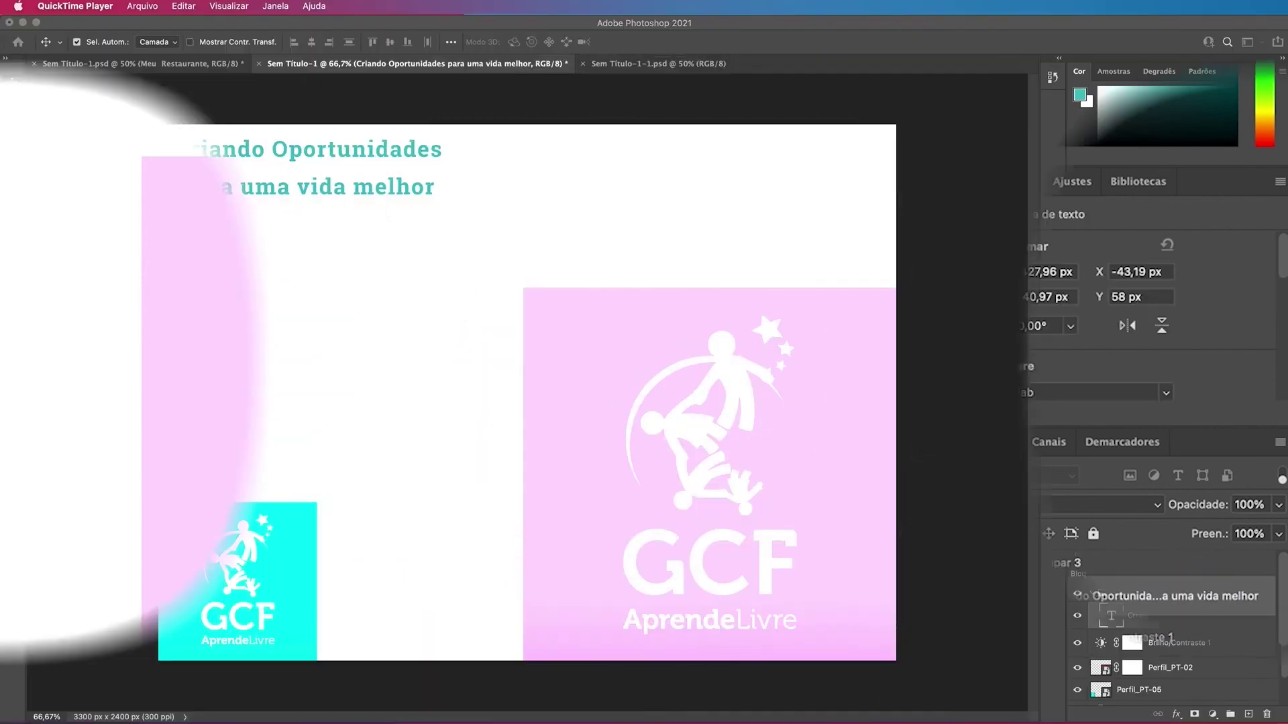